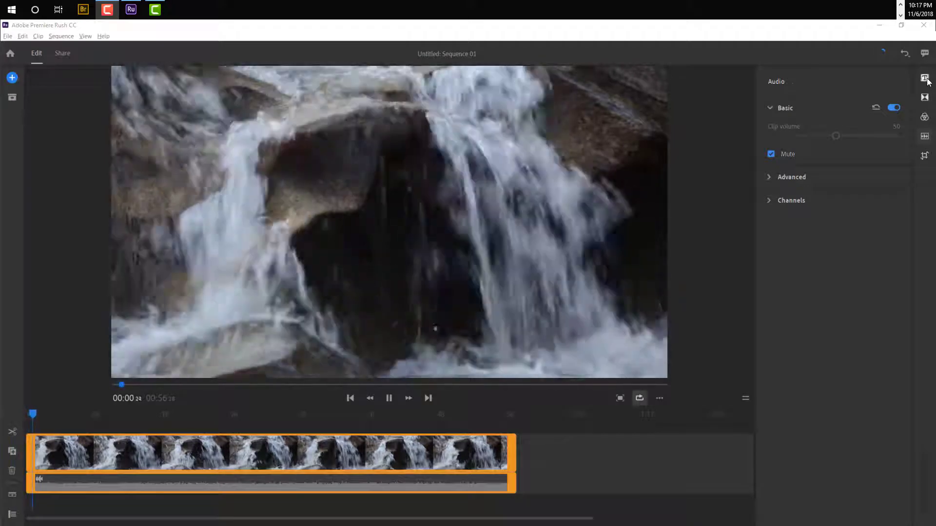
- Try the built-in color presets on the waterfall clip, including Cinematic, Film, Mono and SL Night, returning to None
click(924, 120)
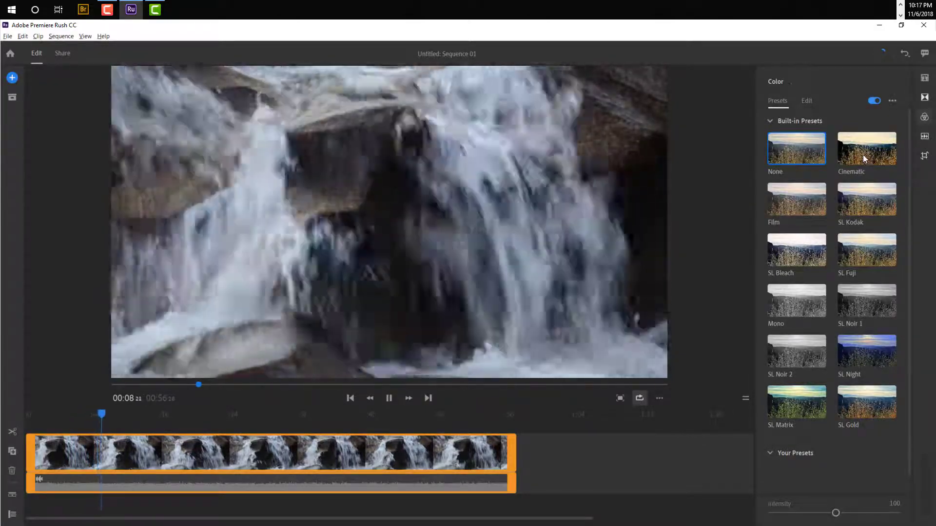
click(863, 154)
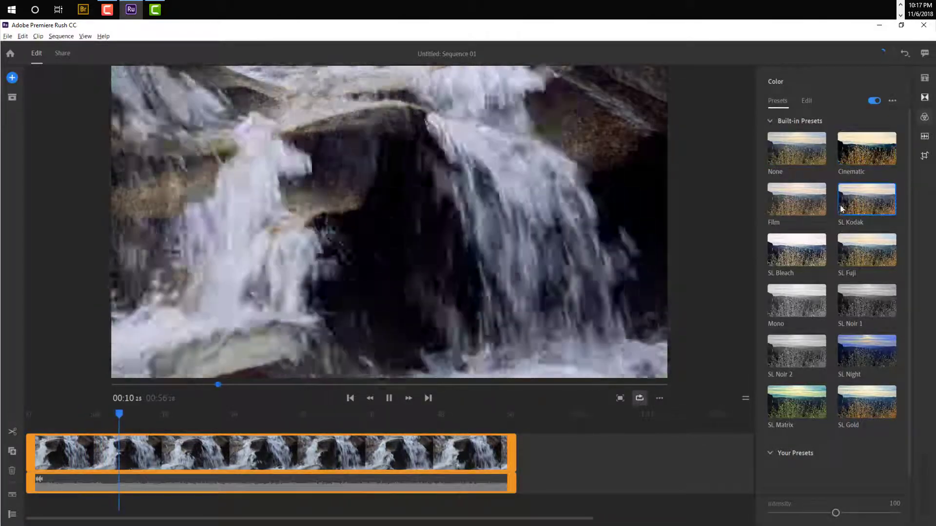
click(788, 200)
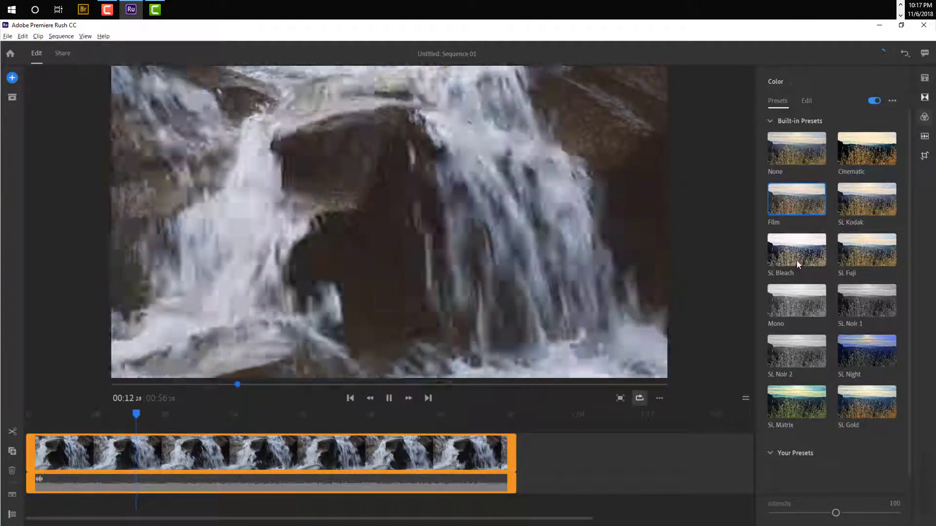
click(797, 260)
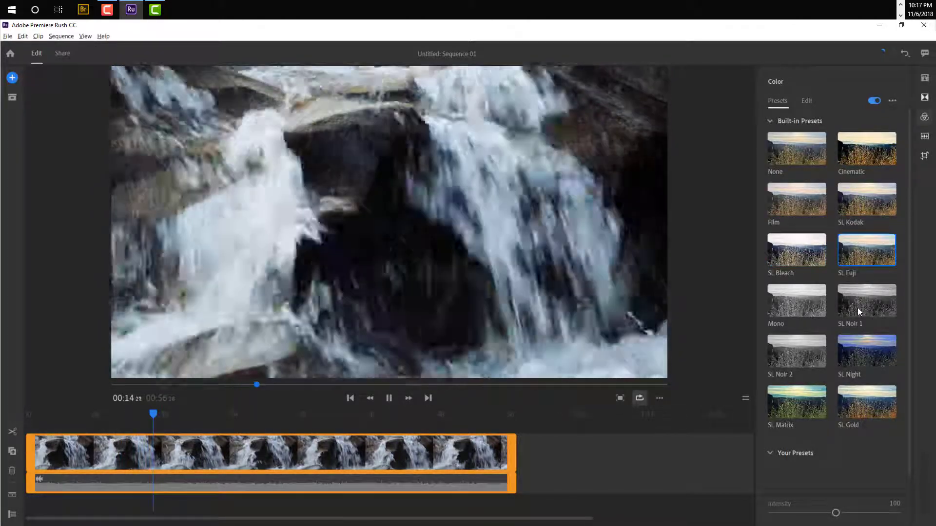
click(858, 308)
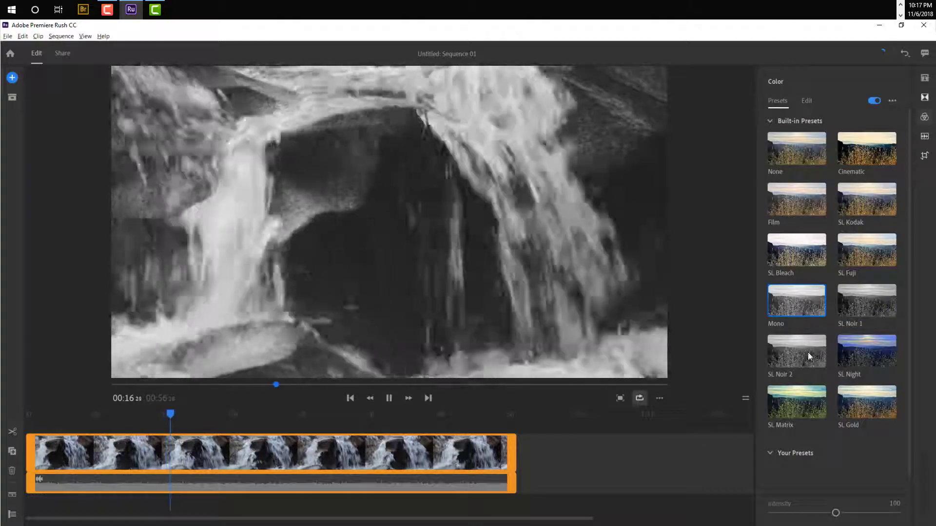
click(807, 351)
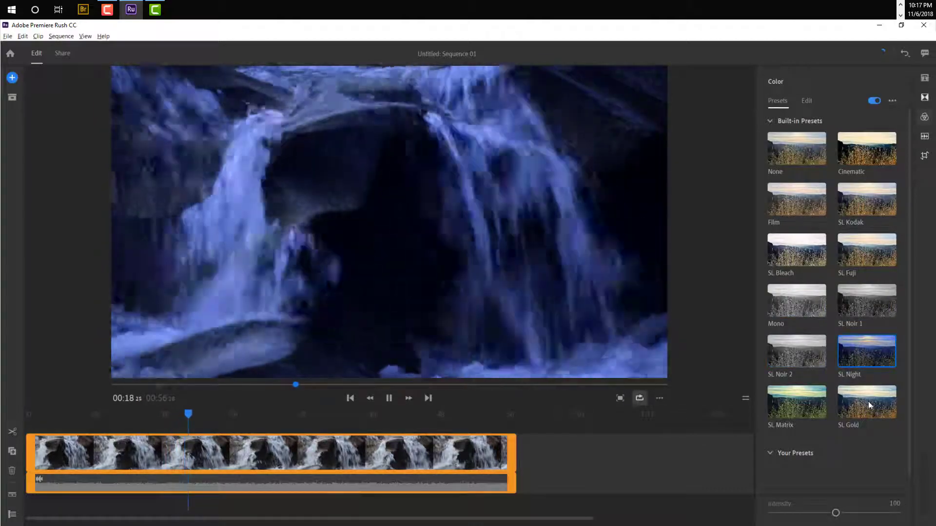
click(862, 397)
click(803, 395)
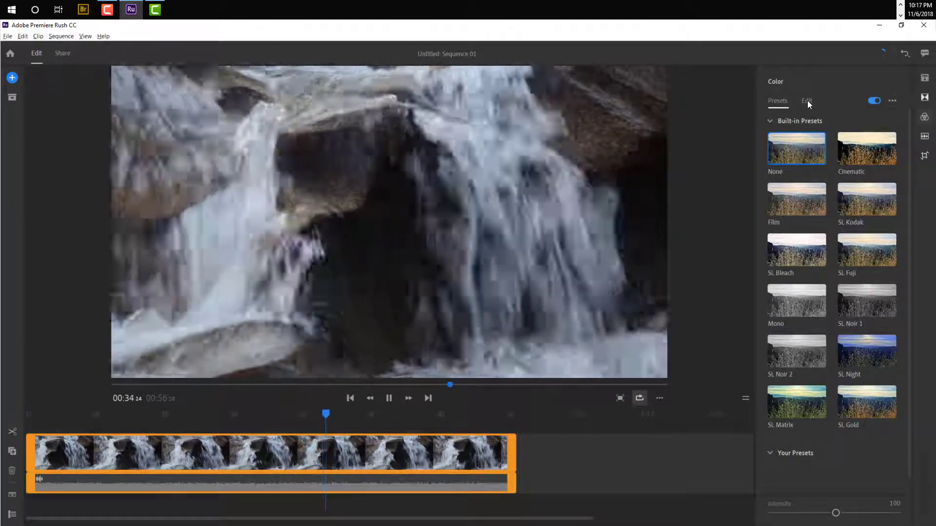
- Try brightening the clip's exposure to 2.80 and darkening it to -4.13, and reset exposure to 0.00
click(807, 101)
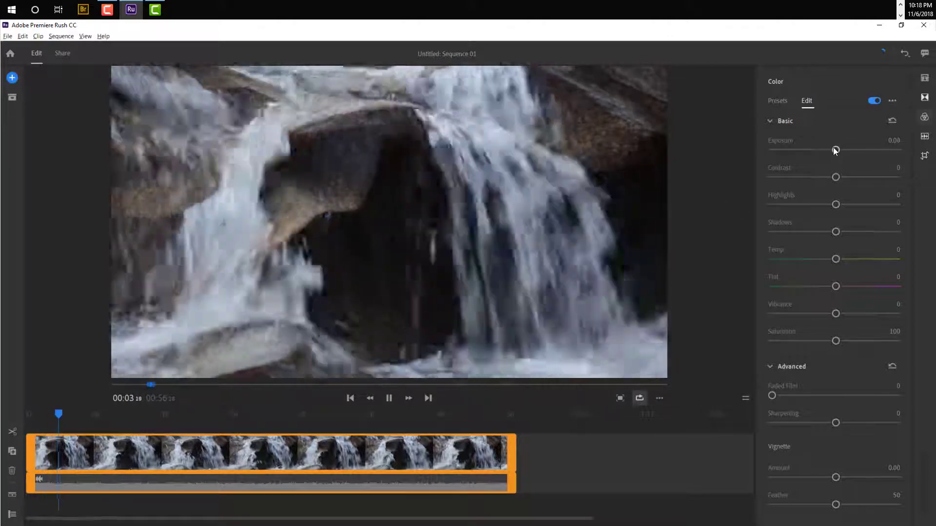
drag(835, 150, 868, 150)
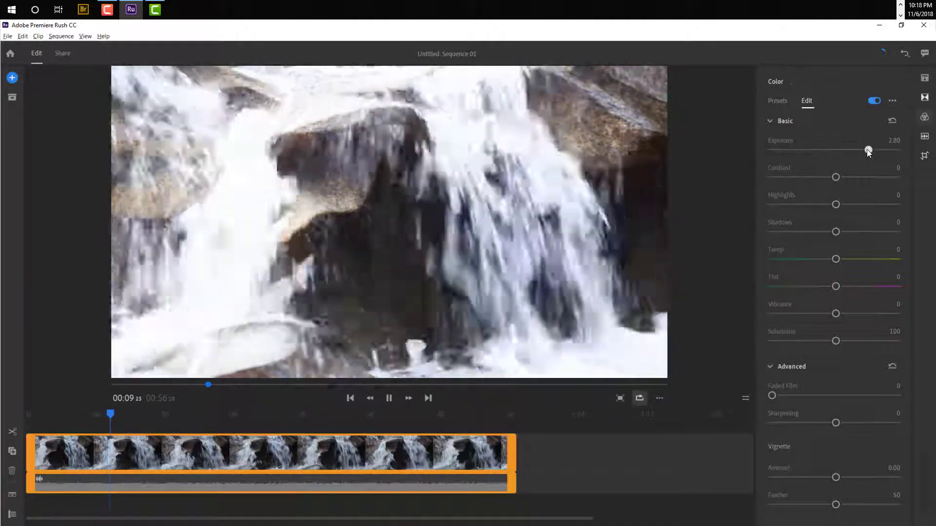
drag(867, 150, 786, 151)
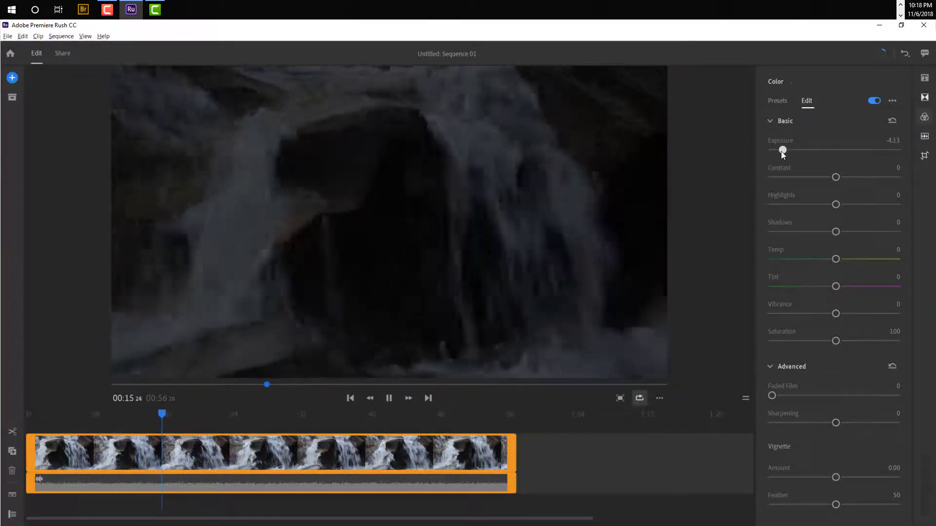
double_click(789, 151)
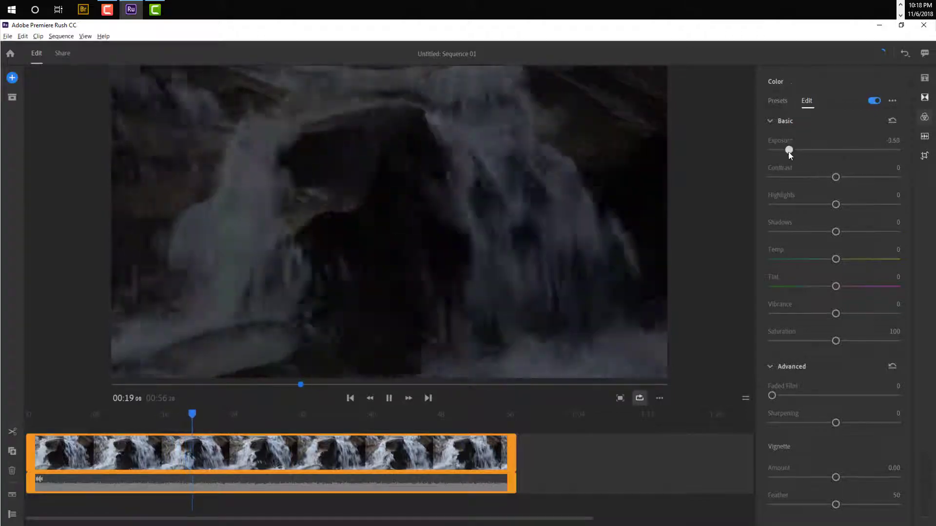
double_click(790, 151)
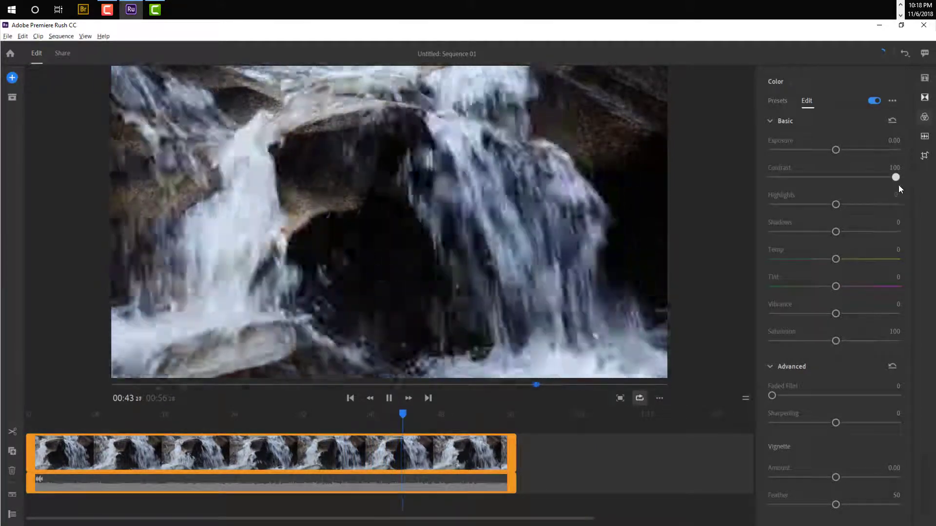
- Try the clip's contrast at the minimum and at -86, and reset it to 0
drag(899, 185, 760, 188)
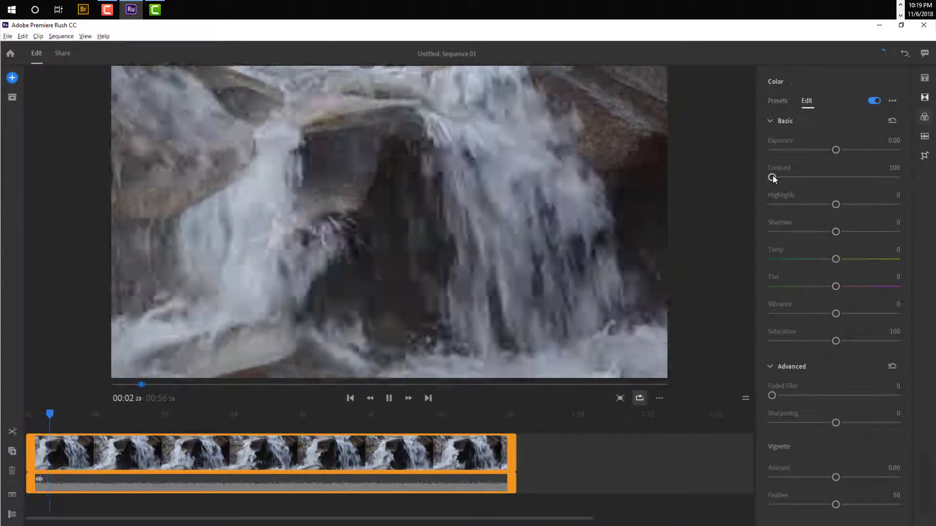
drag(773, 178, 781, 178)
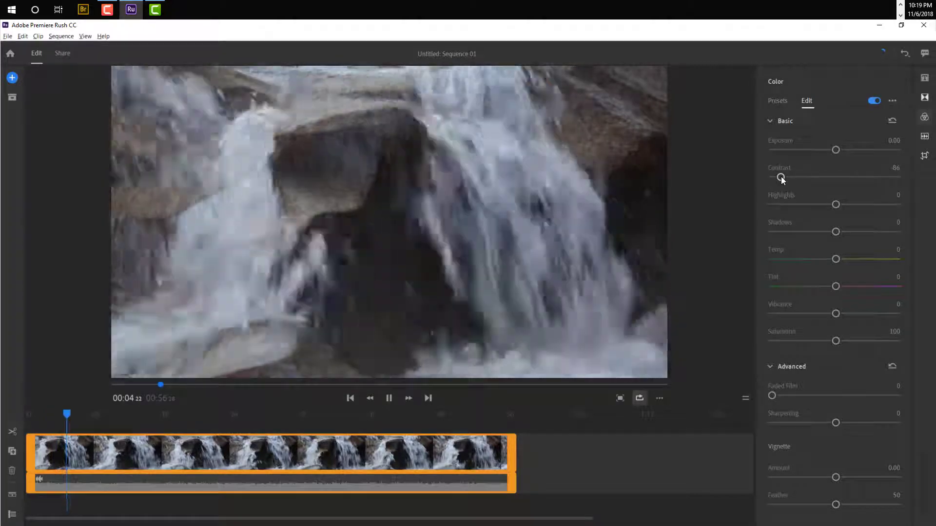
double_click(780, 178)
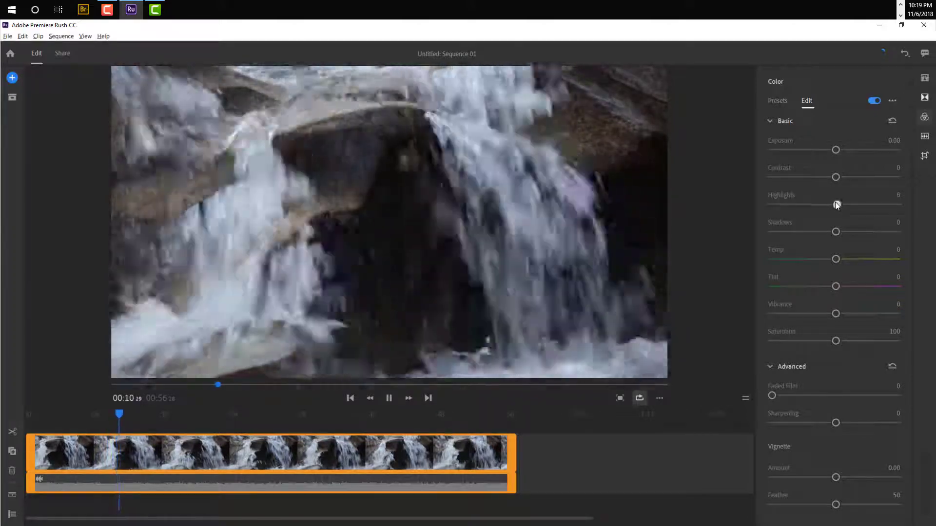
- Set the waterfall clip's Highlights to -57 and its Shadows to 61
drag(834, 202, 805, 210)
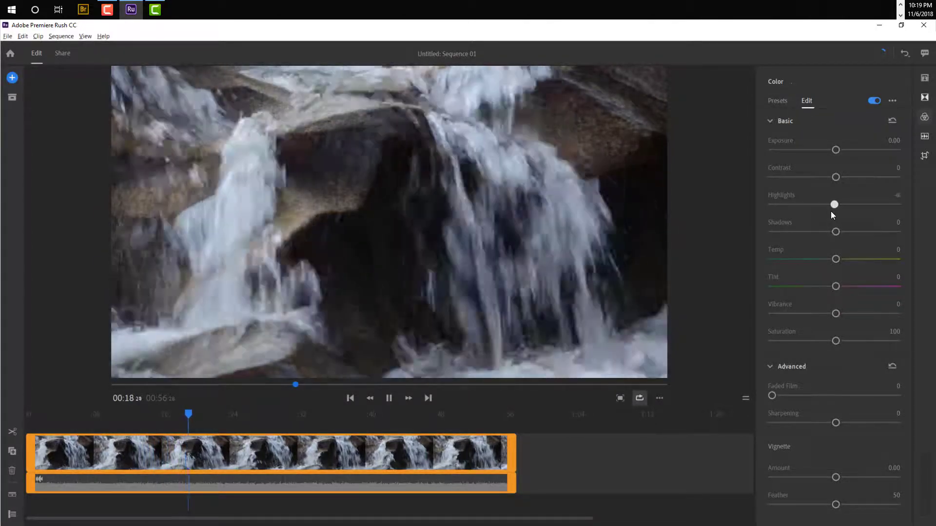
drag(829, 210, 800, 211)
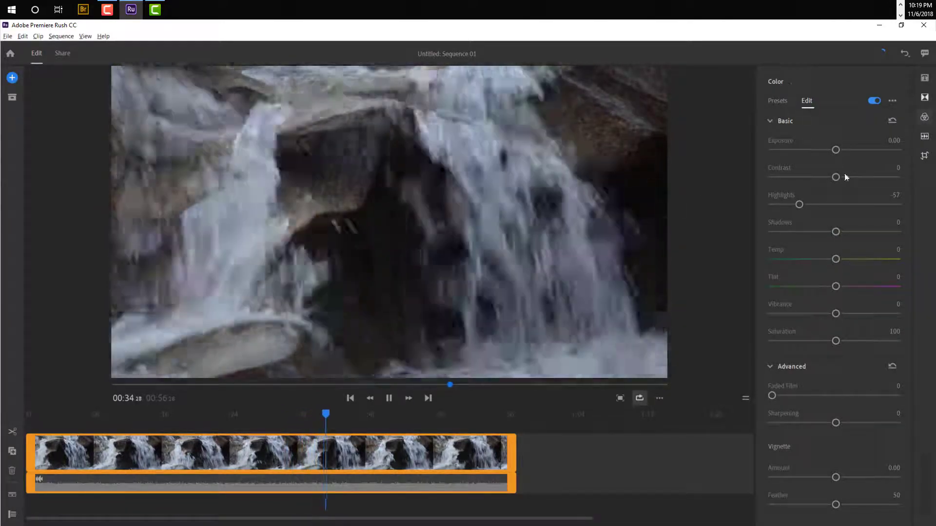
drag(835, 232, 865, 248)
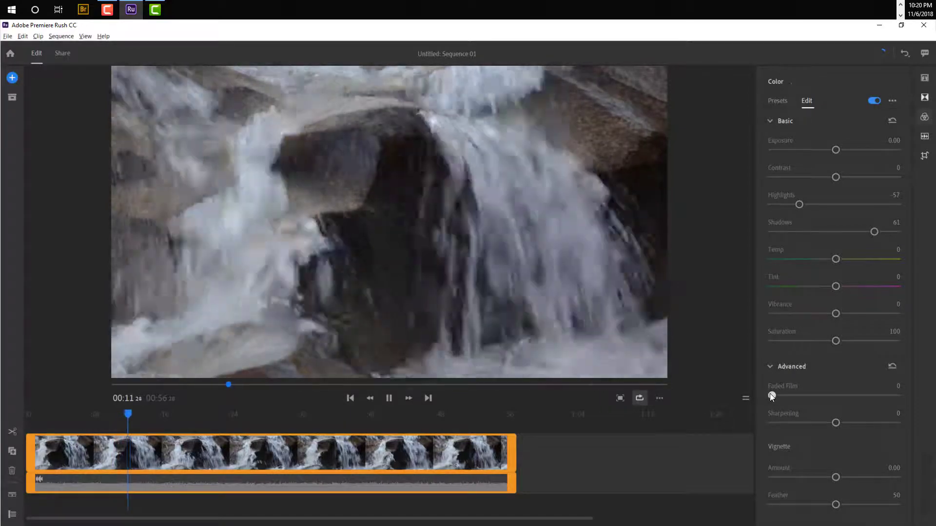
- Try Sharpening at -100 with Faded Film left at 0, and play the clip briefly to check the softening
drag(770, 394, 727, 397)
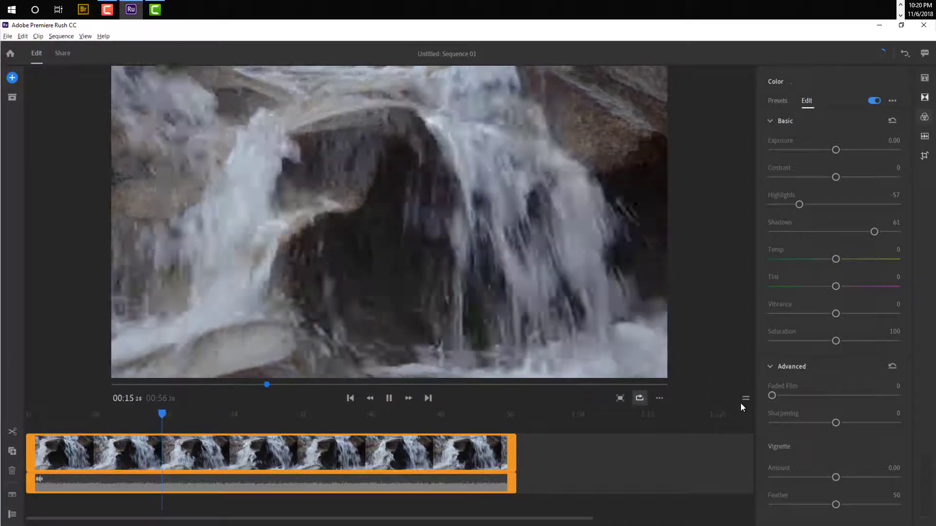
drag(836, 422, 722, 412)
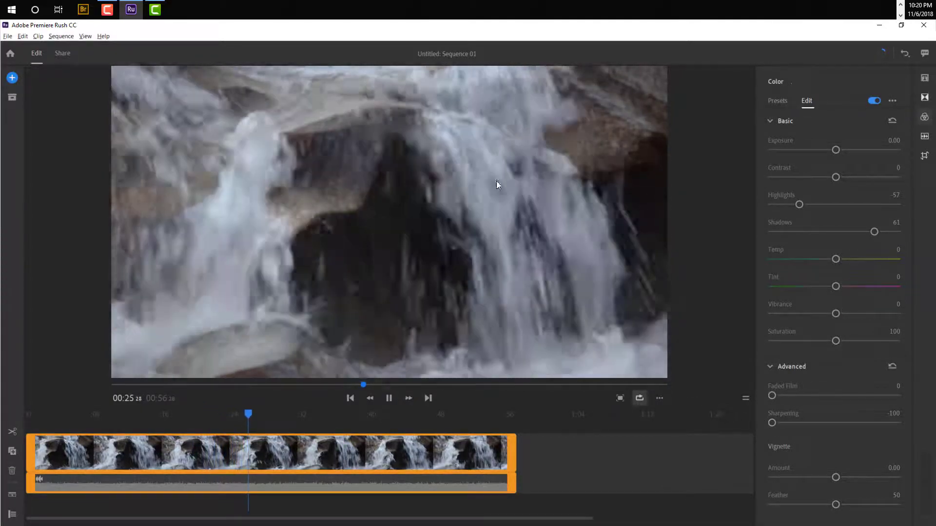
key(space)
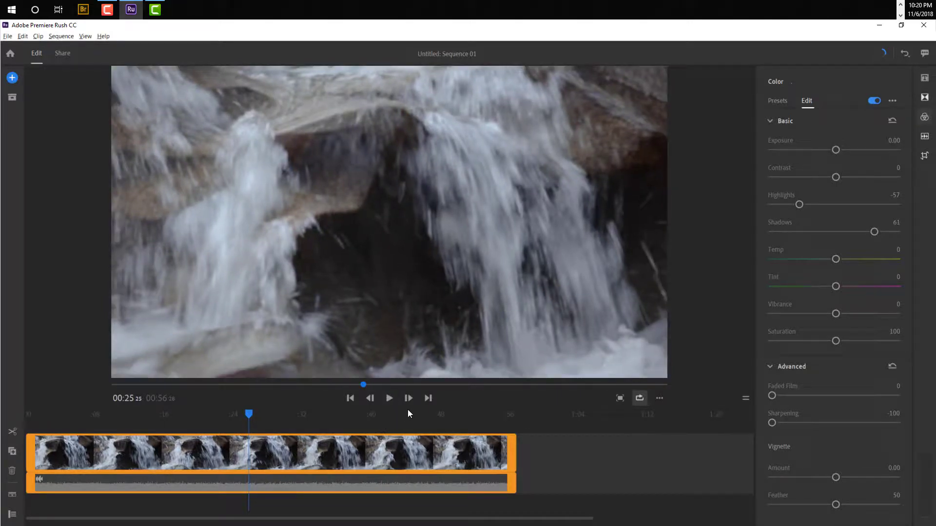
click(389, 398)
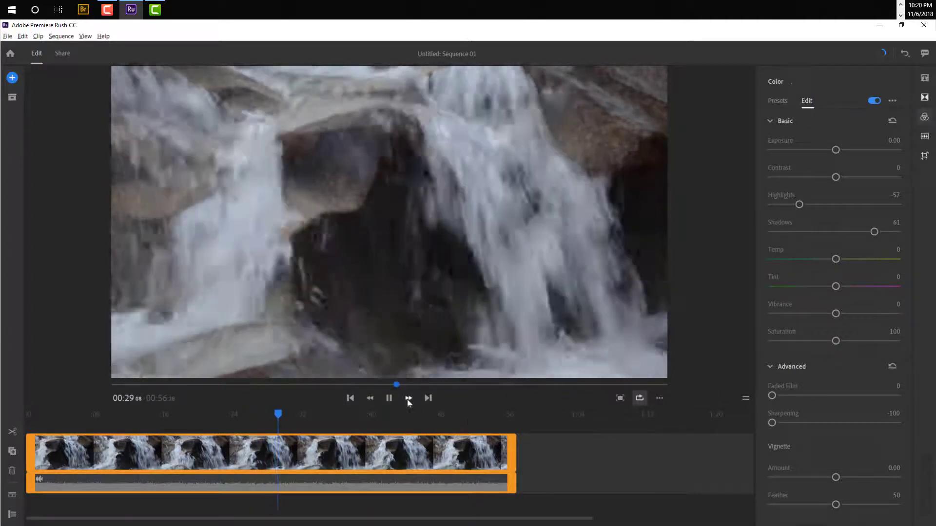
click(389, 398)
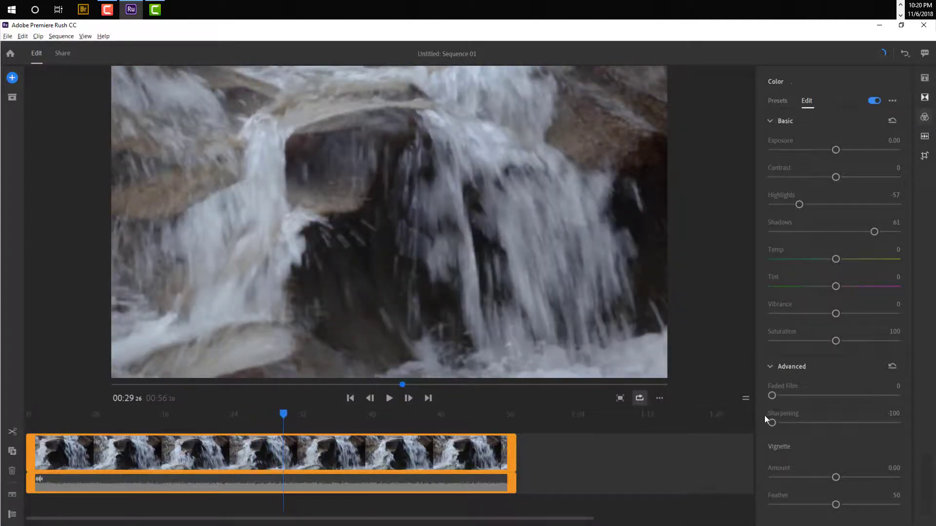
- Set the clip's Sharpening to 100 and start playback to check the effect
drag(774, 422, 820, 422)
mouse_move(895, 423)
mouse_down()
mouse_move(738, 418)
mouse_move(907, 428)
mouse_up()
click(392, 399)
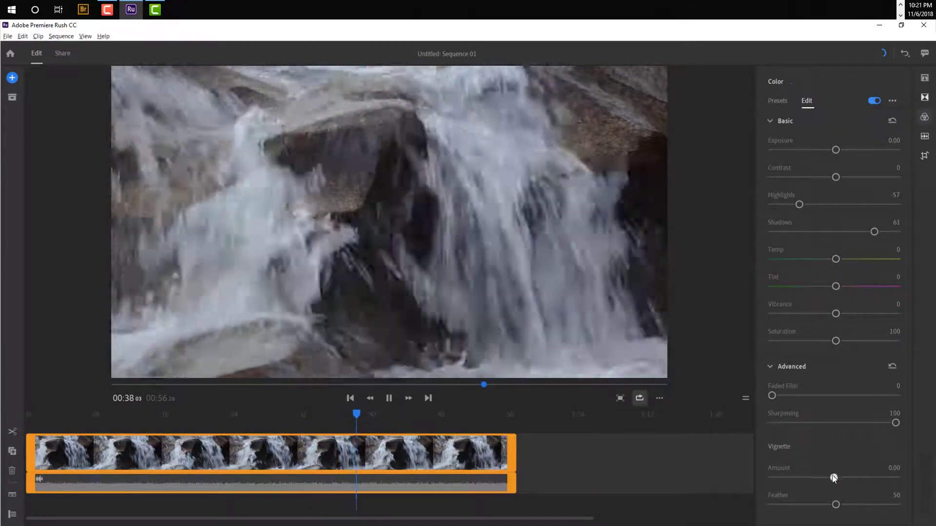
- Try the vignette with Amount at 0.57 and -3.00, and with Feather at 0 and 58
mouse_move(835, 477)
mouse_down()
mouse_move(917, 477)
mouse_move(791, 477)
mouse_move(877, 473)
mouse_move(821, 468)
mouse_move(899, 472)
mouse_move(792, 470)
mouse_move(861, 470)
mouse_move(815, 474)
mouse_move(847, 477)
mouse_up()
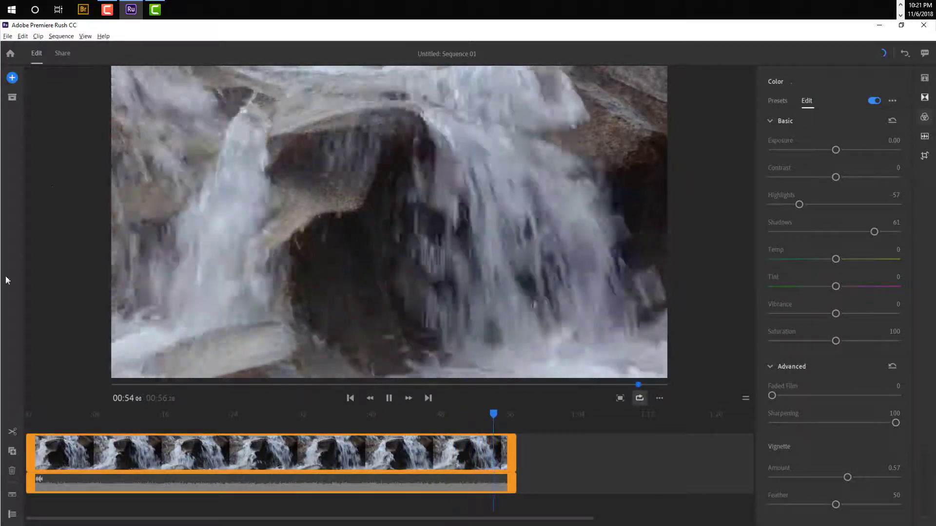
drag(847, 477, 764, 475)
drag(835, 504, 731, 475)
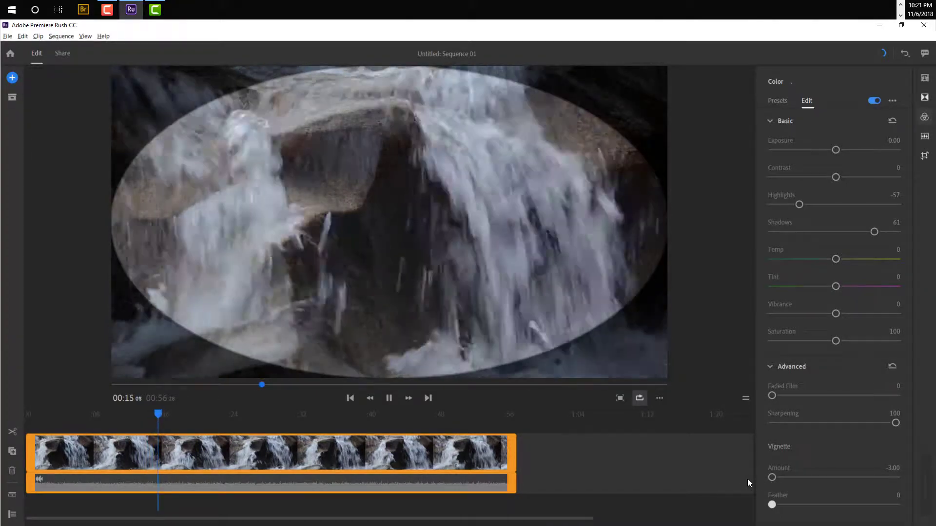
drag(748, 479, 791, 488)
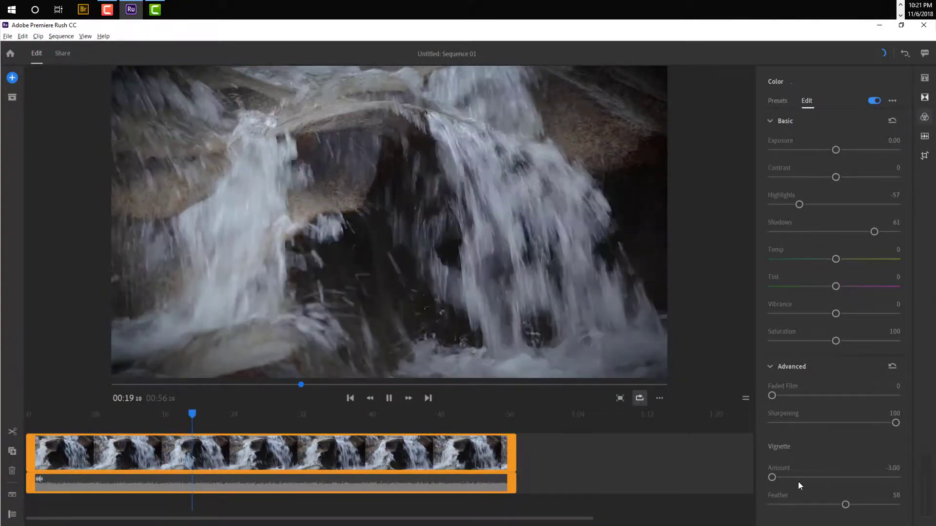
- Set the vignette's Amount to -2.83 and its Feather to 84, and pause playback
drag(771, 478, 751, 505)
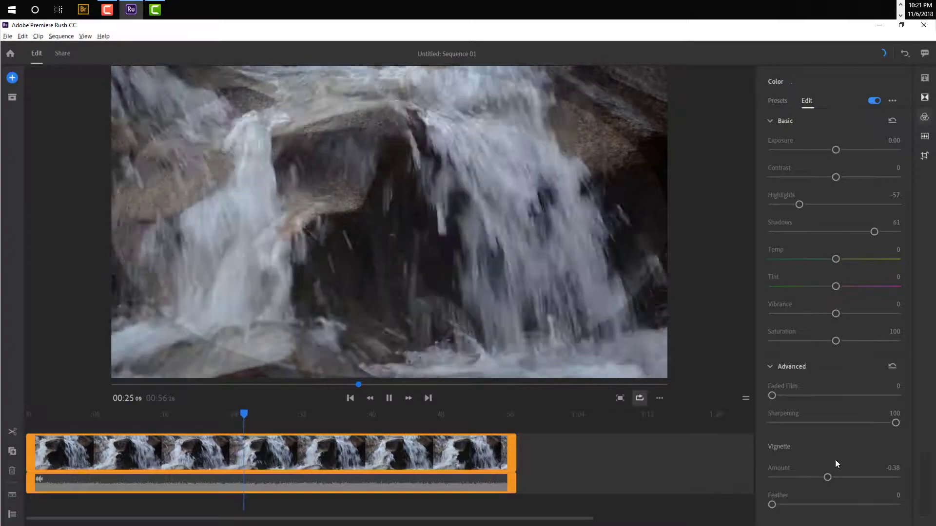
drag(824, 478, 878, 506)
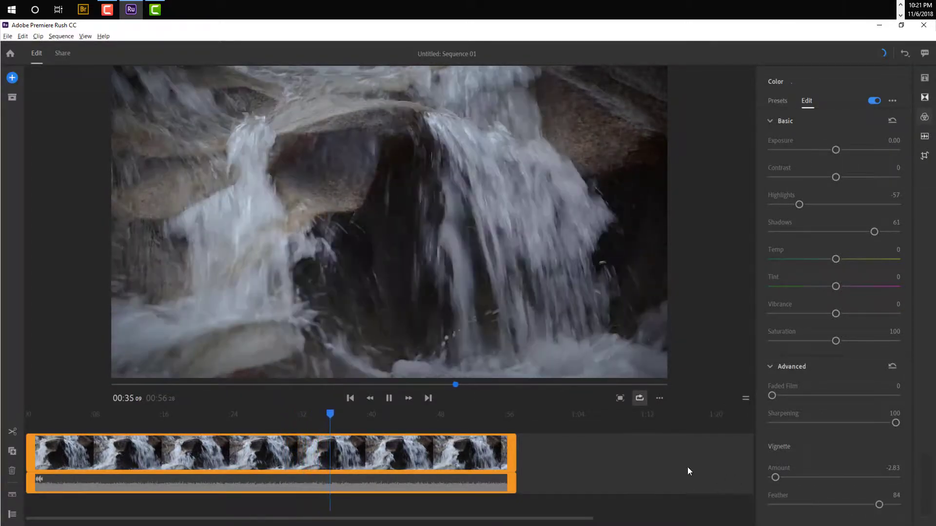
click(389, 398)
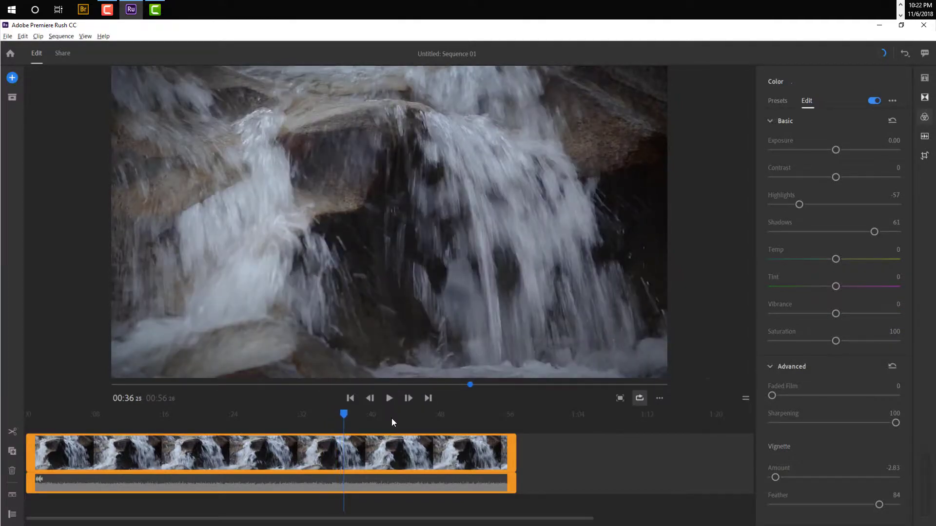
- Show the project assets and trim the end of the waterfall clip on the timeline
click(11, 100)
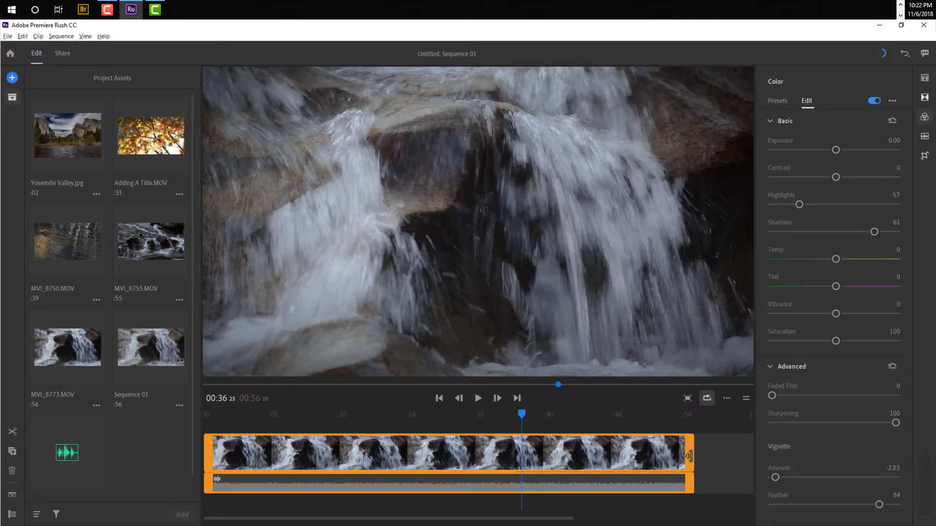
drag(686, 454, 684, 453)
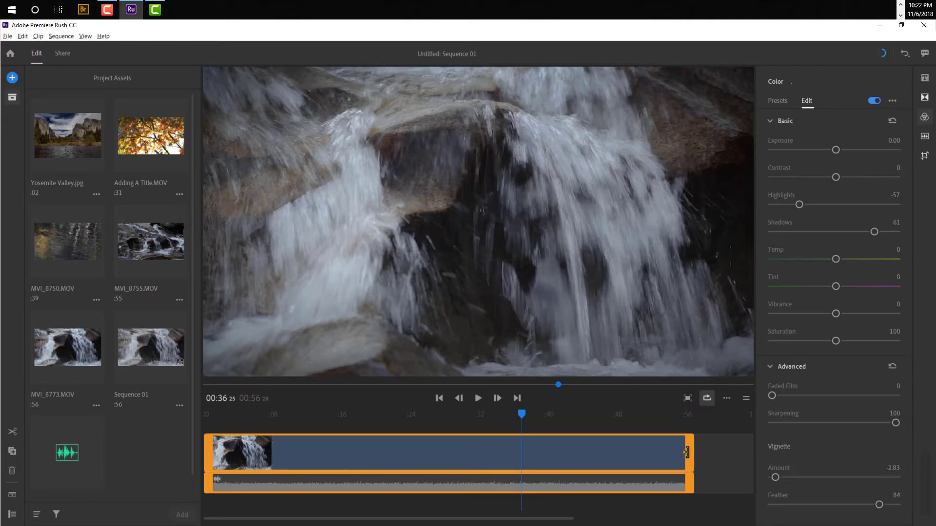